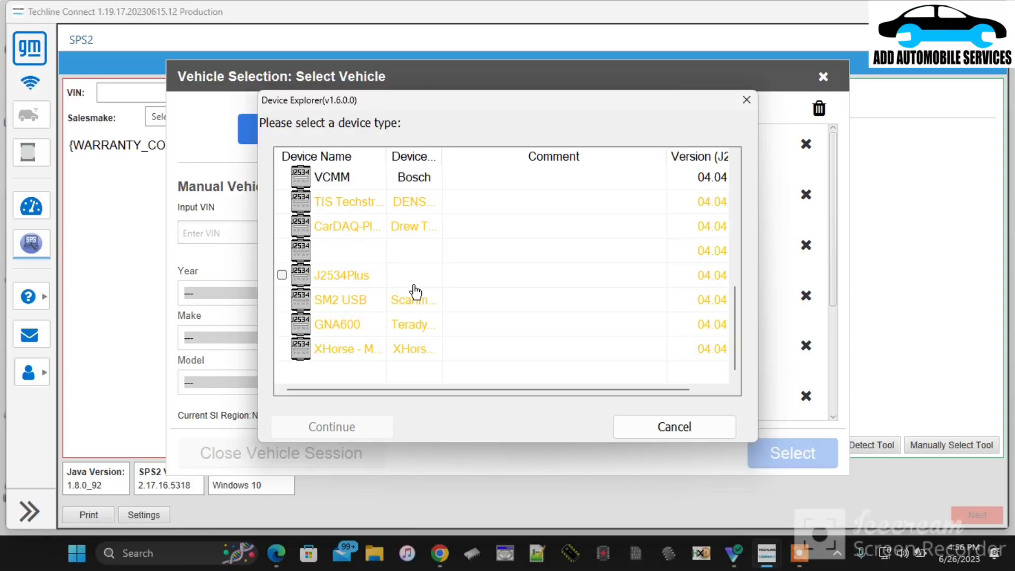
Select the J2534Plus row in the Device Explorer list
left_click(357, 276)
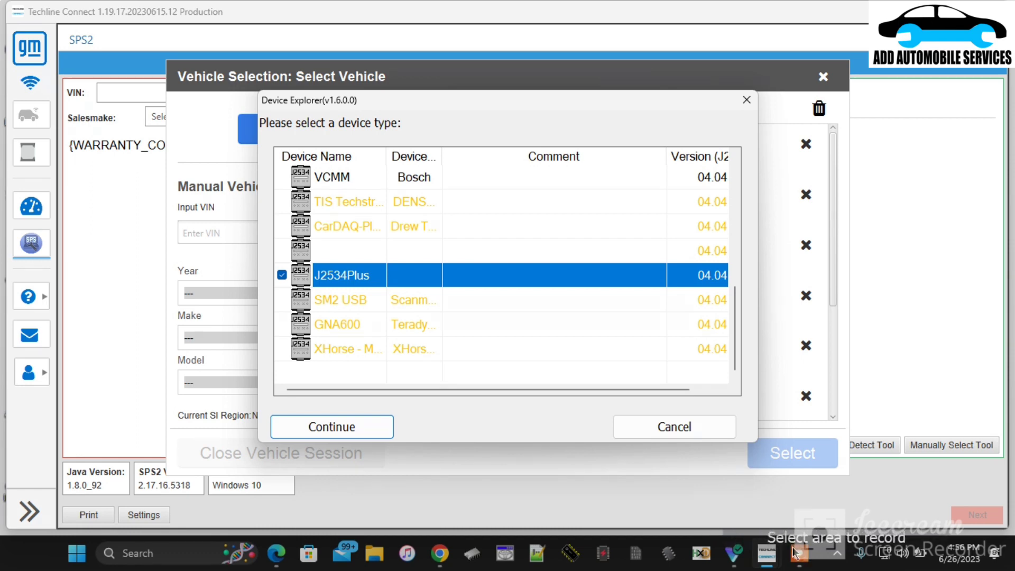
left_click(552, 514)
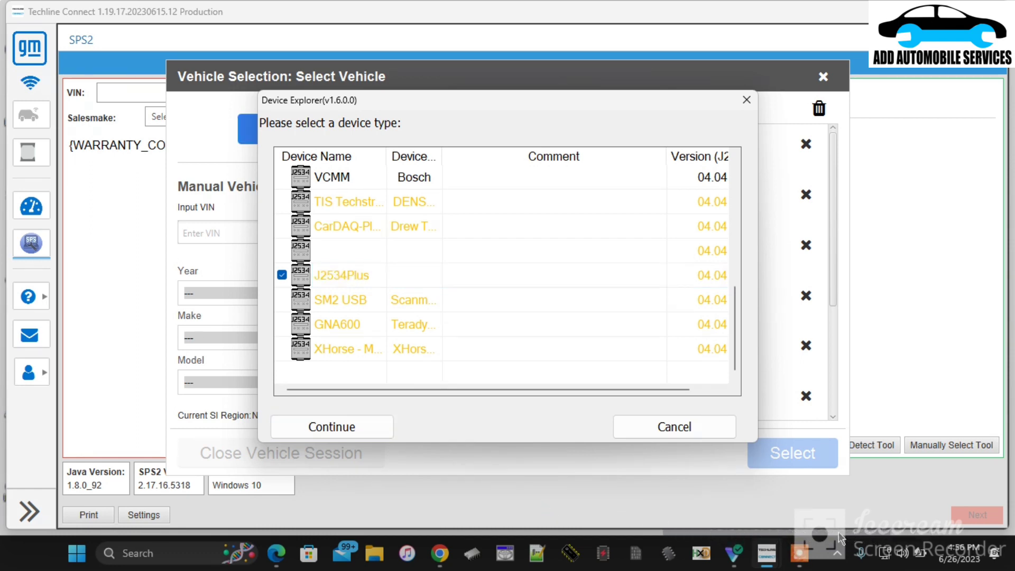
left_click(800, 553)
left_click(797, 555)
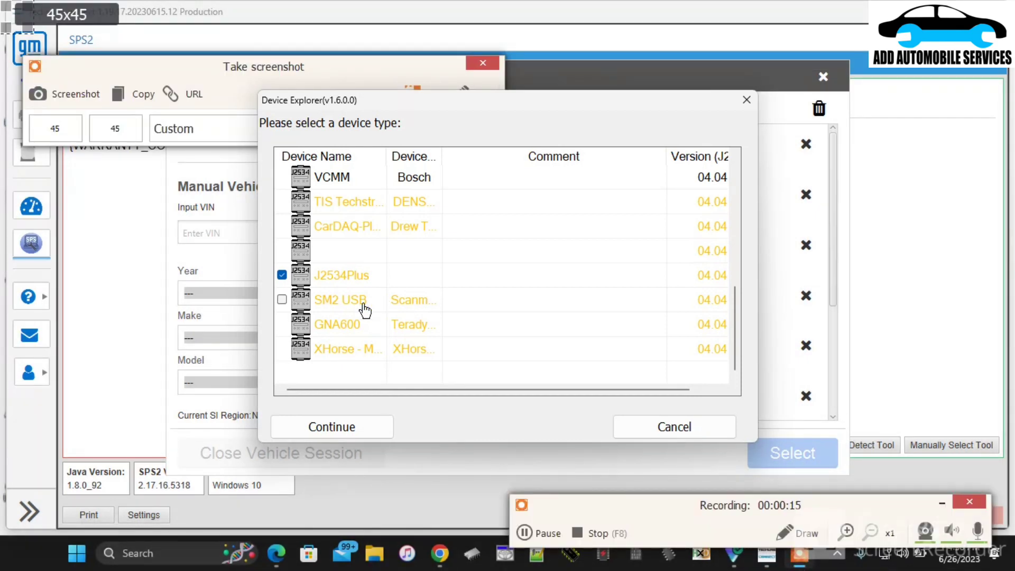
Confirm J2534Plus and let the 2007 Cadillac Escalade SUV AWD dashboard load
left_click(341, 427)
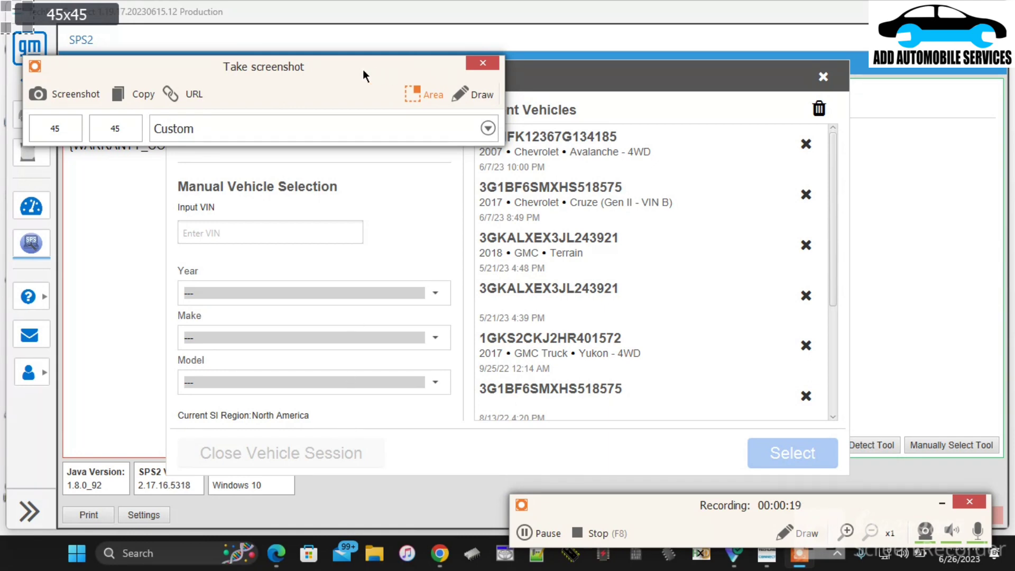
left_click_drag(363, 69, 817, 444)
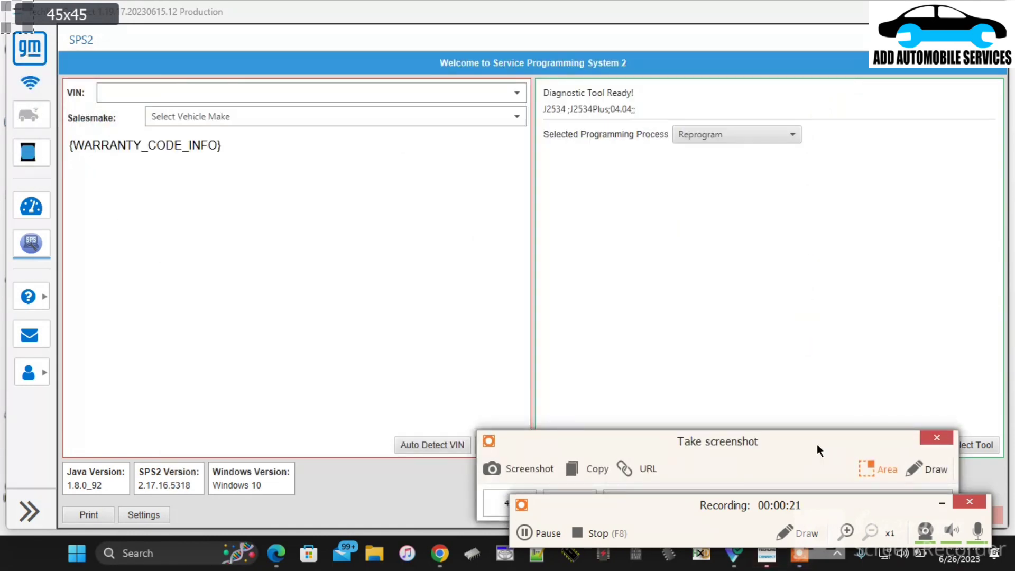
left_click(937, 439)
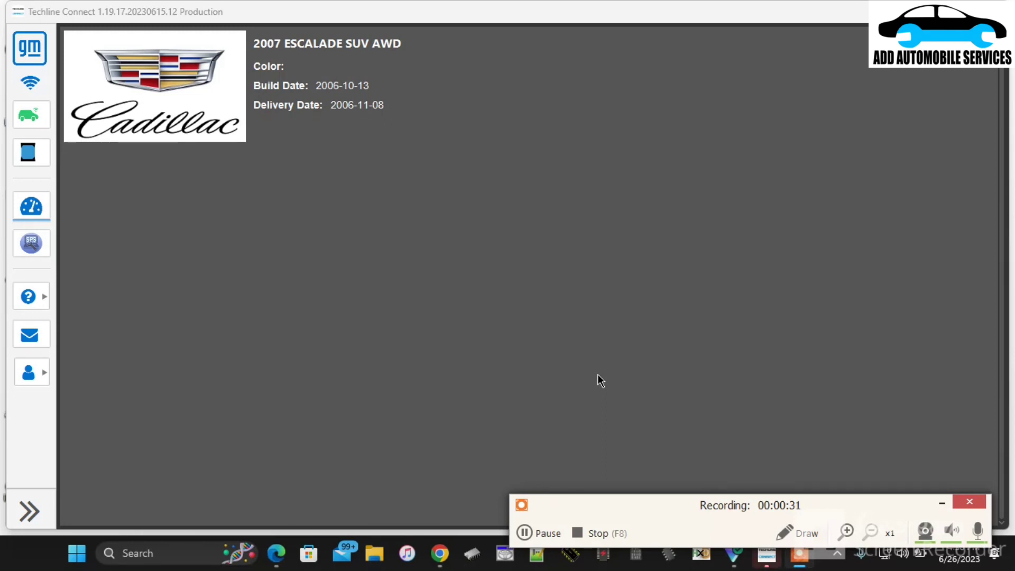
left_click(943, 500)
left_click(28, 153)
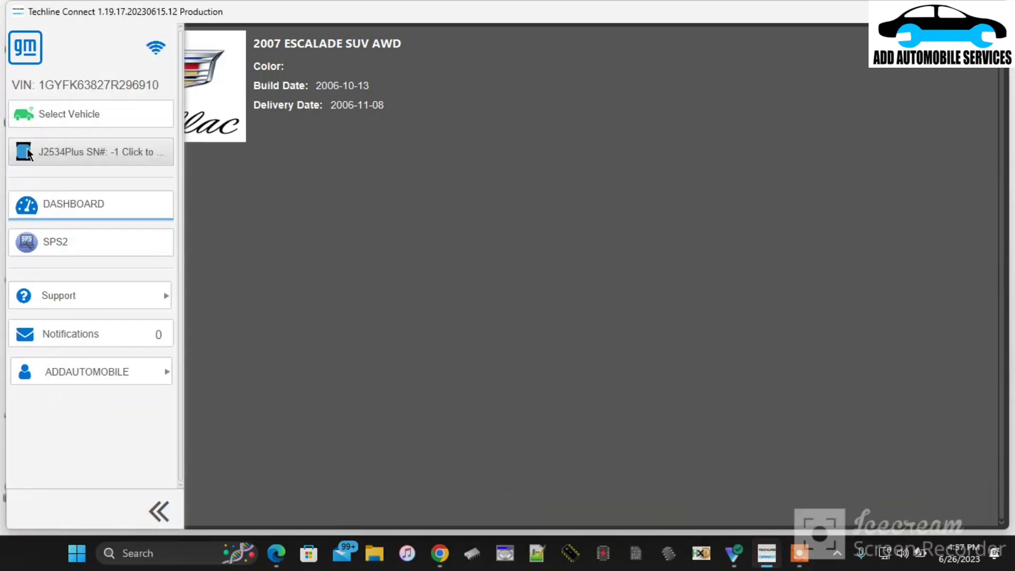
left_click(86, 237)
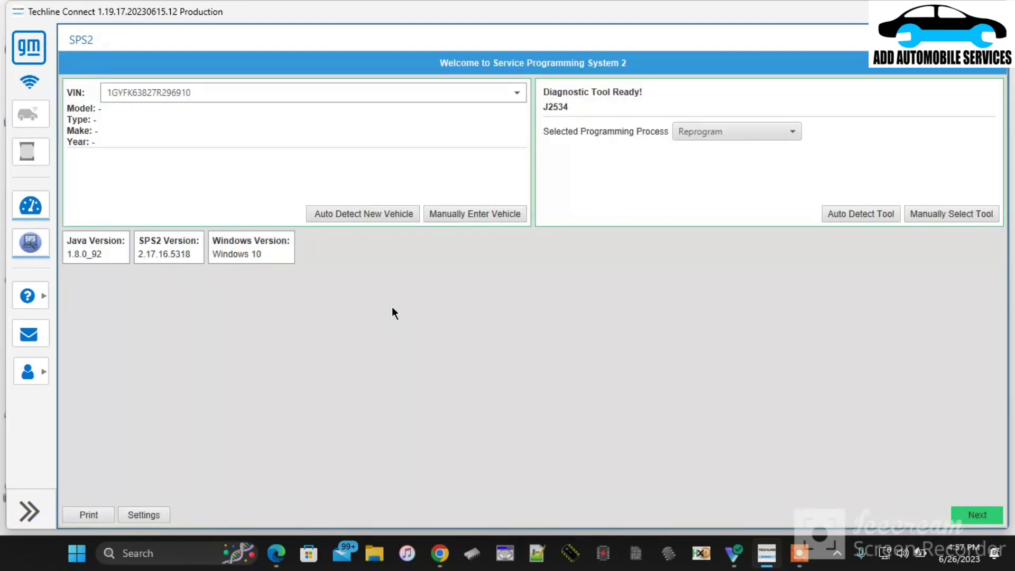
Choose Replace and Reprogram as the programming process and advance to the controllers list
left_click(718, 123)
left_click(724, 169)
left_click(969, 510)
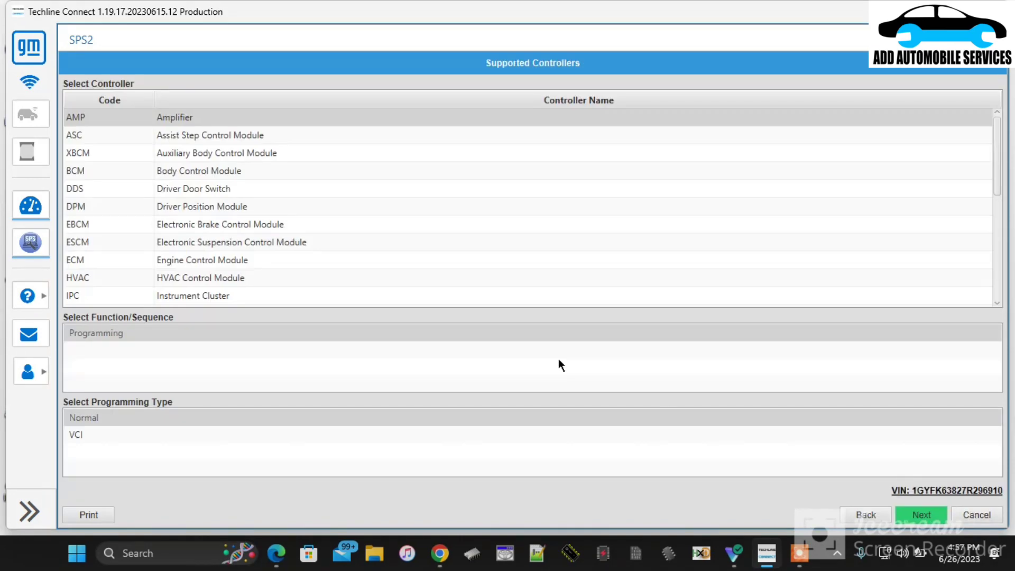
Select the Driver Door Switch and attempt to continue, clearing the VIN slot error
left_click(222, 192)
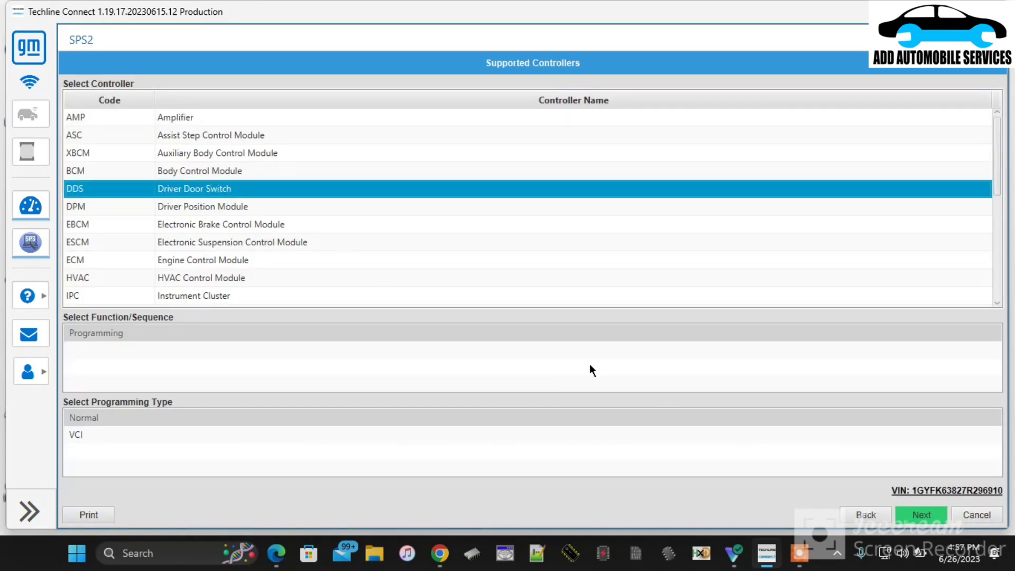
left_click(919, 512)
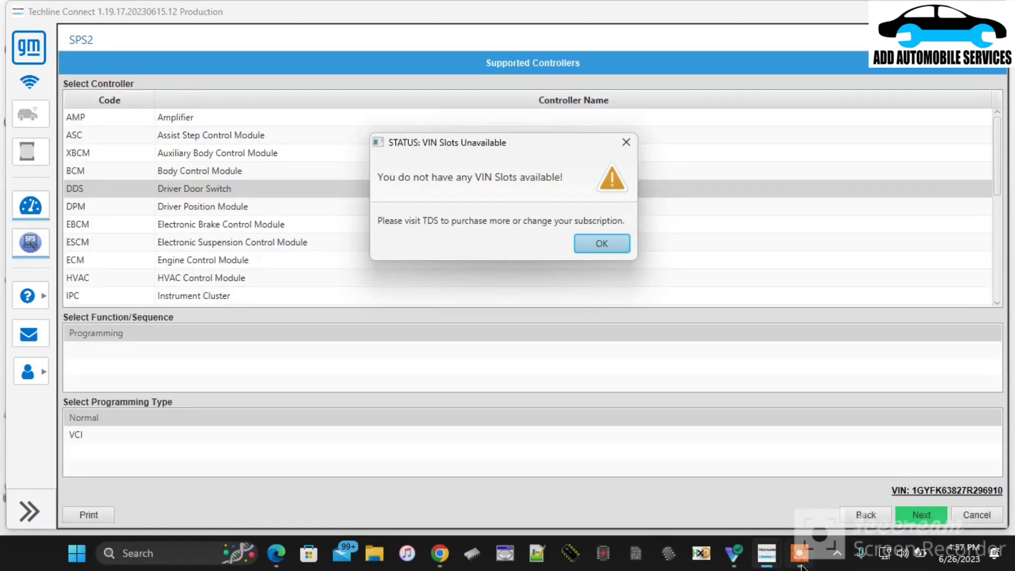
left_click(798, 553)
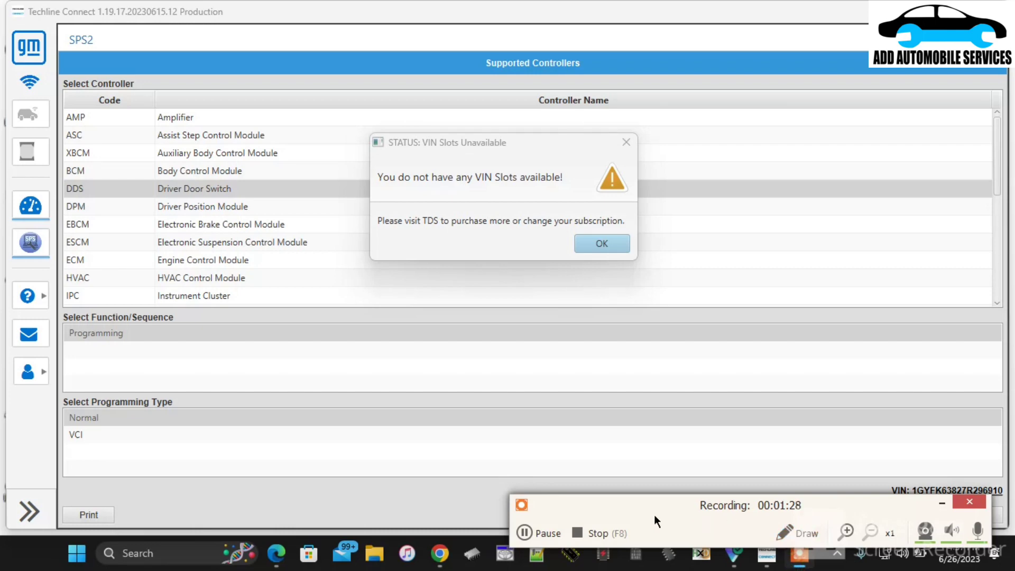
left_click(524, 533)
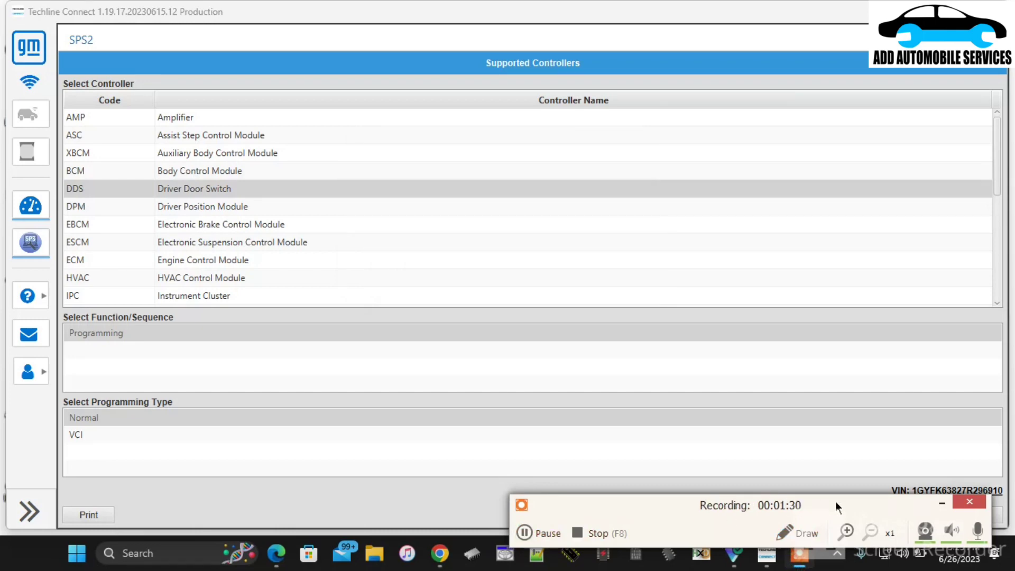
left_click(939, 507)
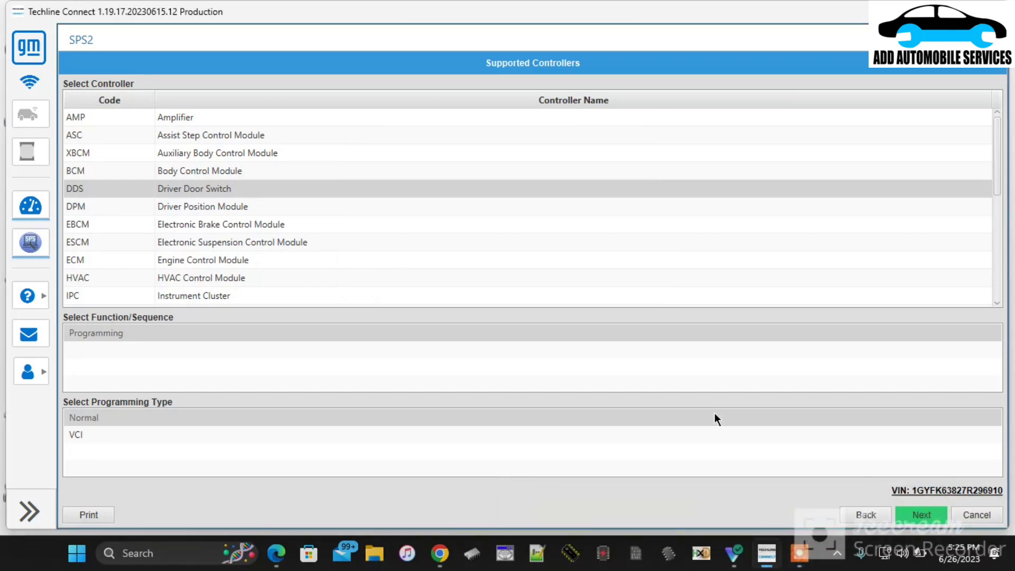
Retry the Driver Door Switch, dismiss the VIN subscription error, and show the account options
left_click(296, 188)
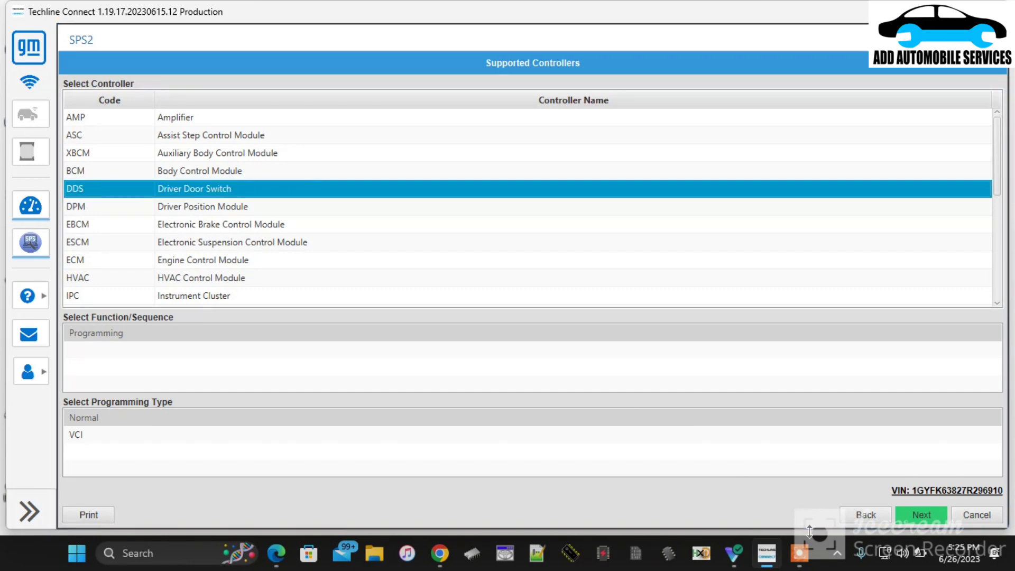
left_click(929, 514)
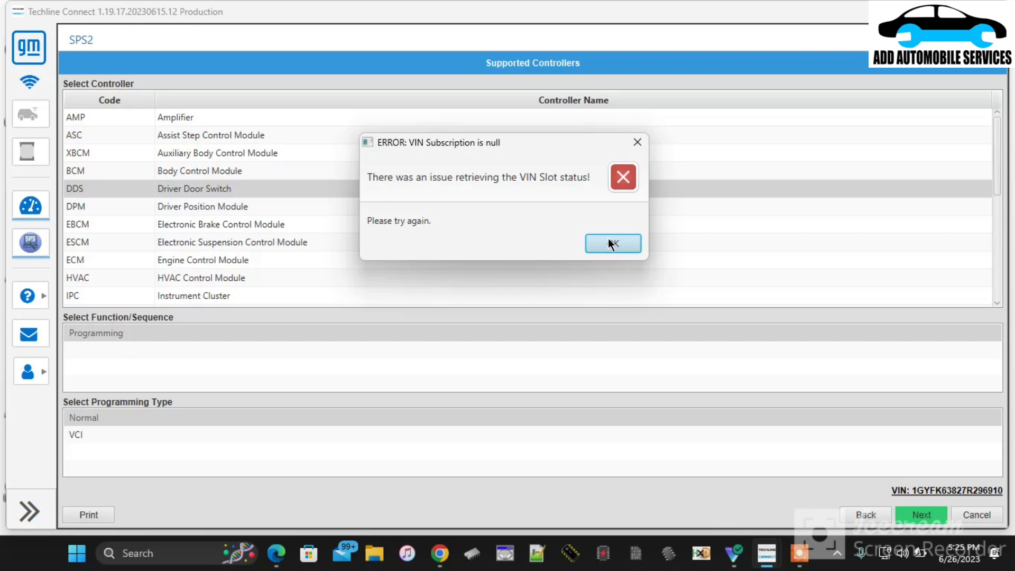
left_click(612, 244)
left_click(21, 308)
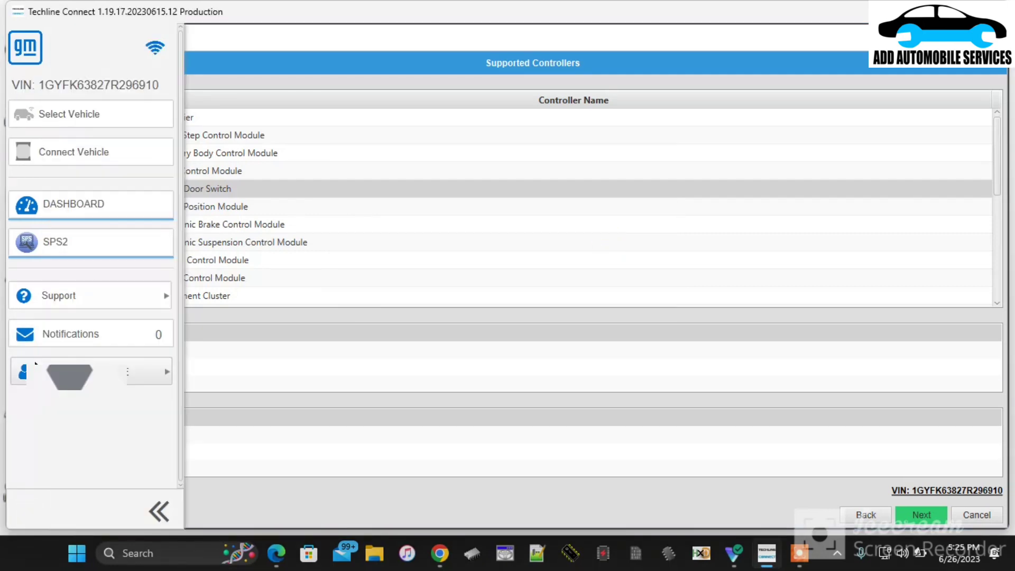
left_click(127, 372)
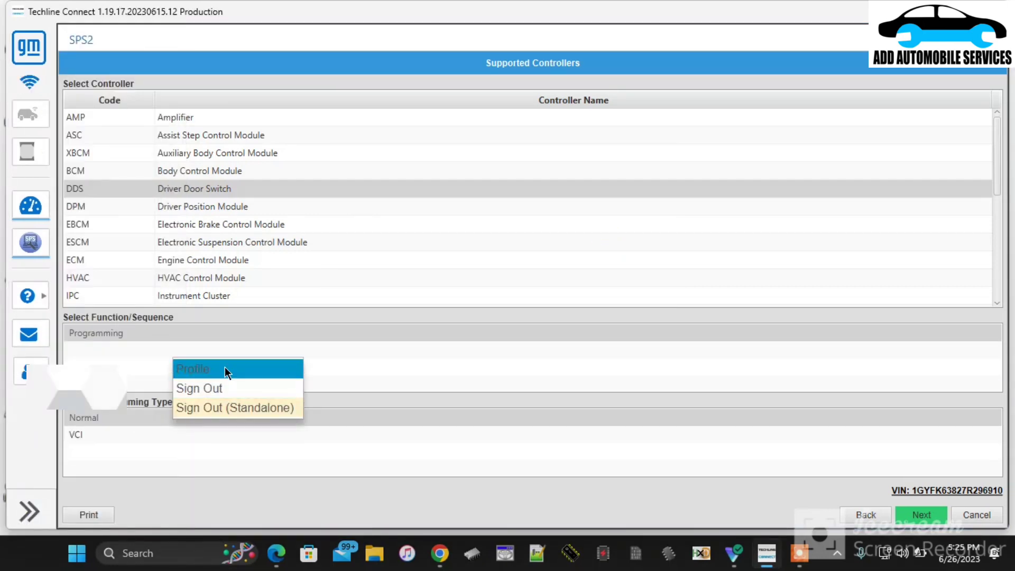
Refresh Profile Subscriptions to list Vehicle Programming Software with one available VIN slot
left_click(224, 366)
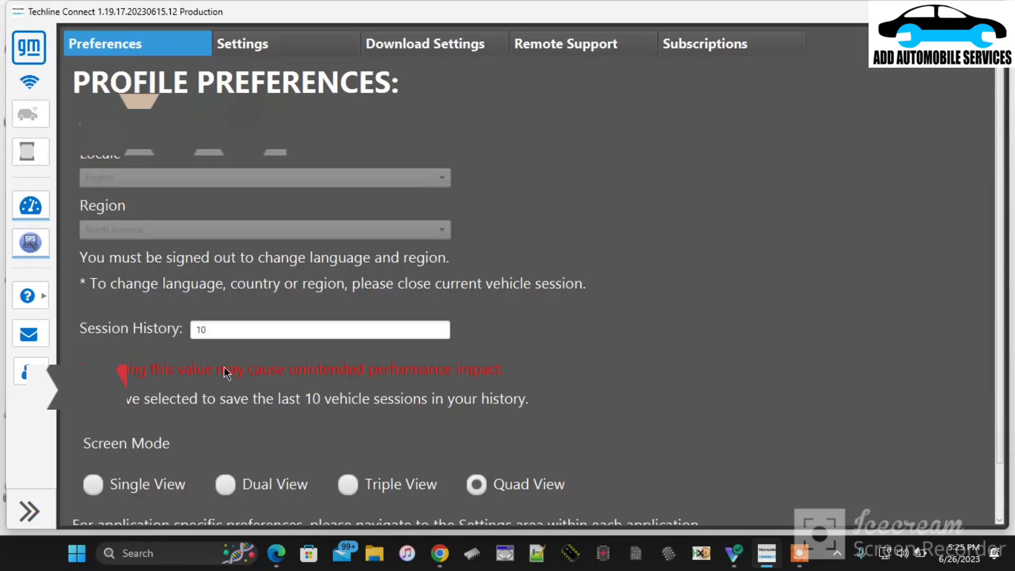
left_click(735, 36)
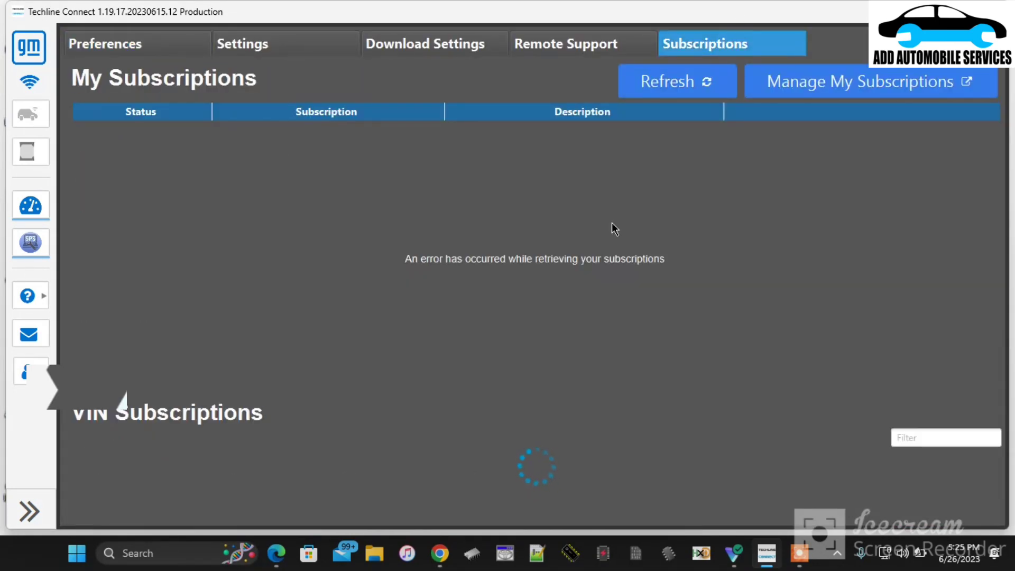
left_click(667, 82)
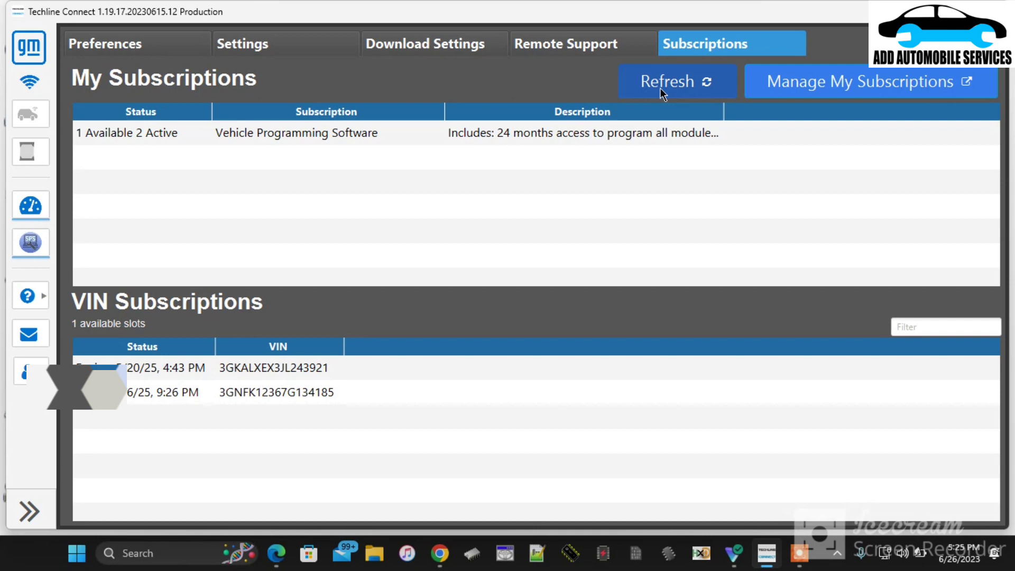
left_click(35, 120)
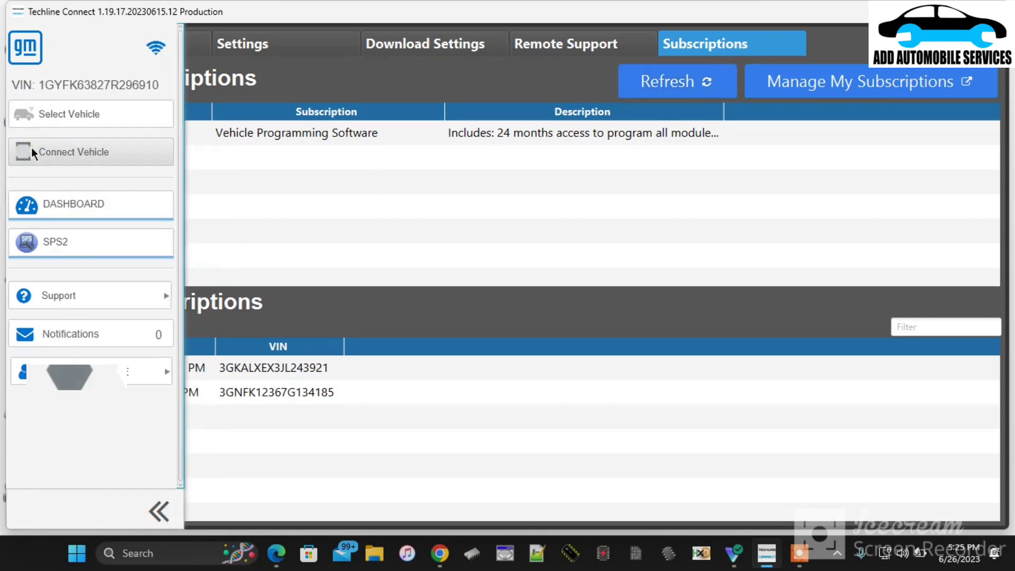
Dismiss the device communication error and connect through J2534Plus in Device Explorer
left_click(100, 151)
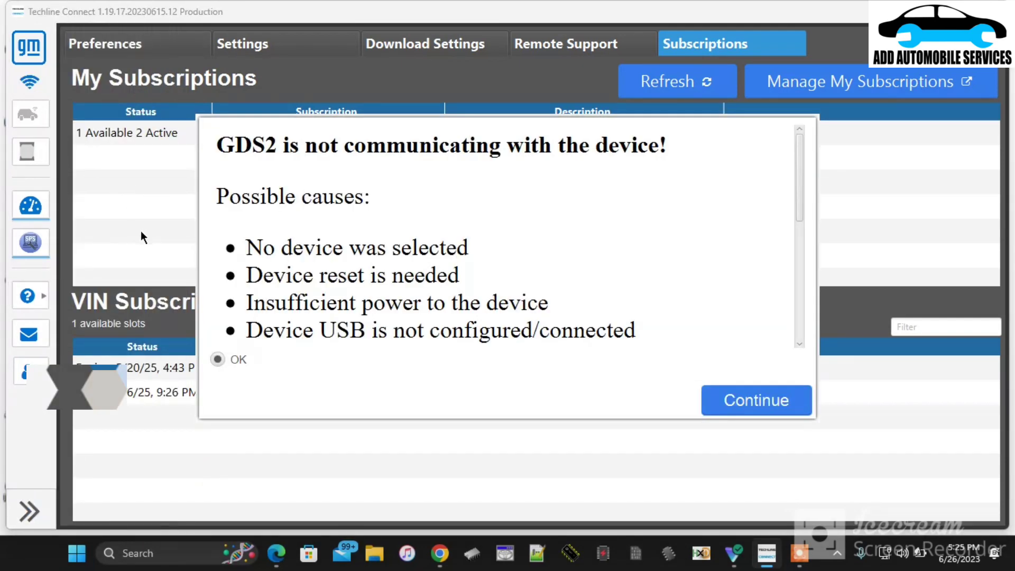
left_click(720, 398)
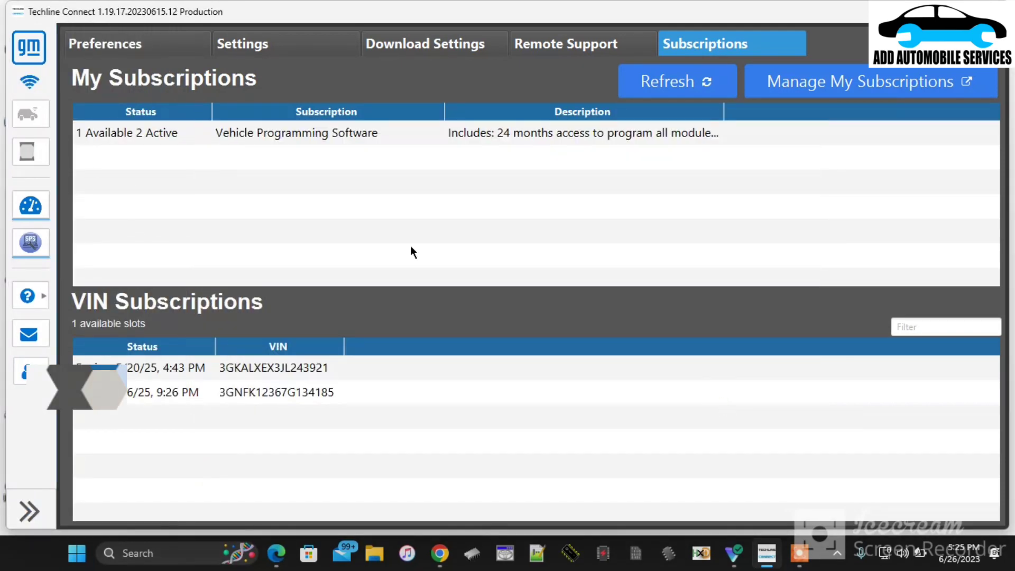
left_click(31, 122)
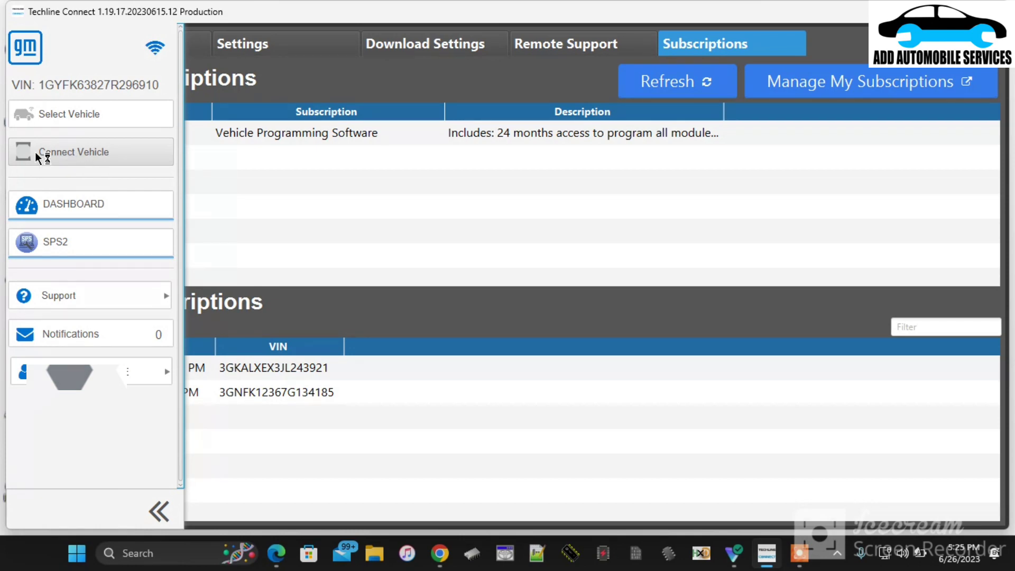
left_click(35, 152)
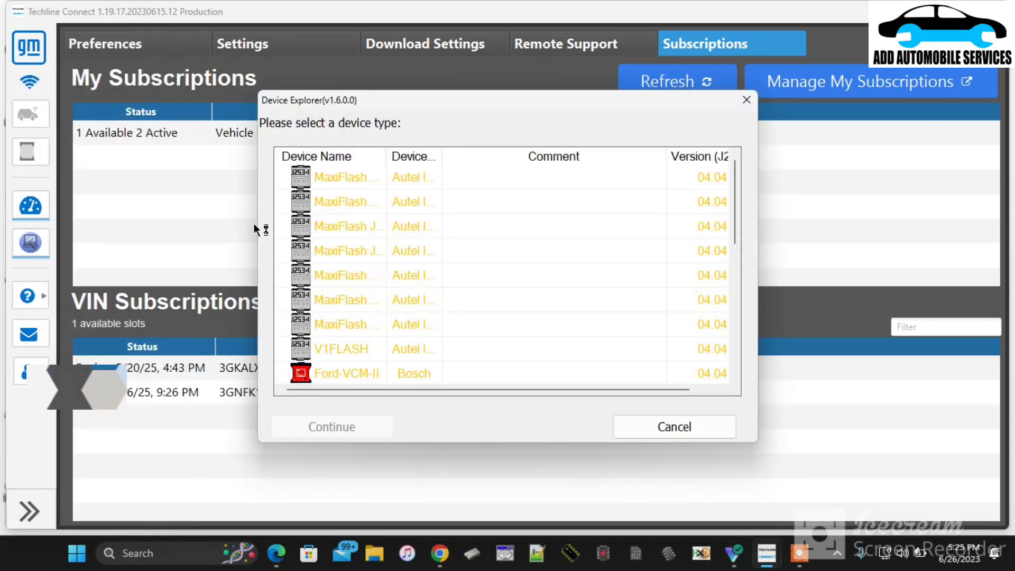
scroll(356, 243, "down", 5)
scroll(357, 242, "down", 5)
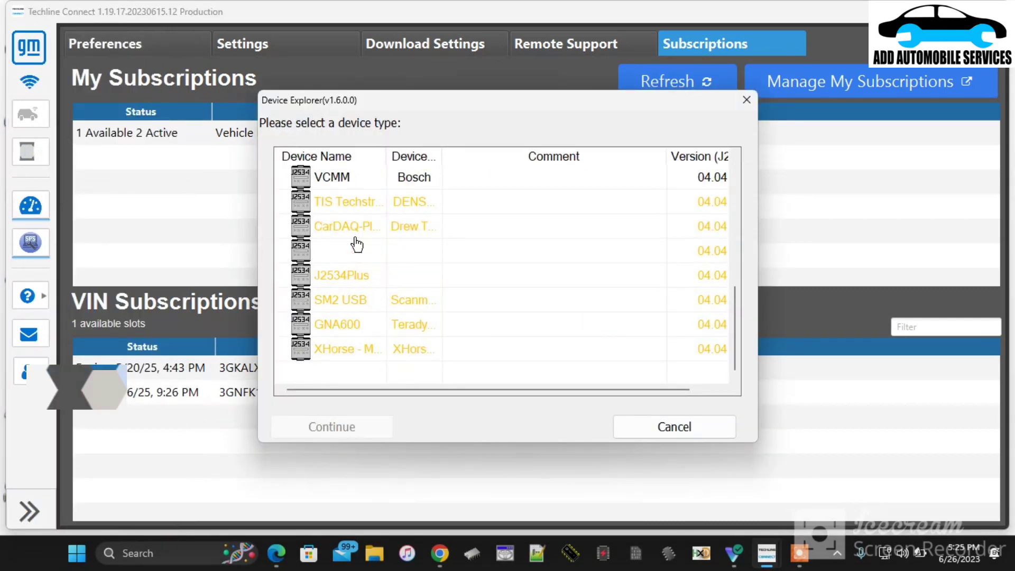
left_click(341, 275)
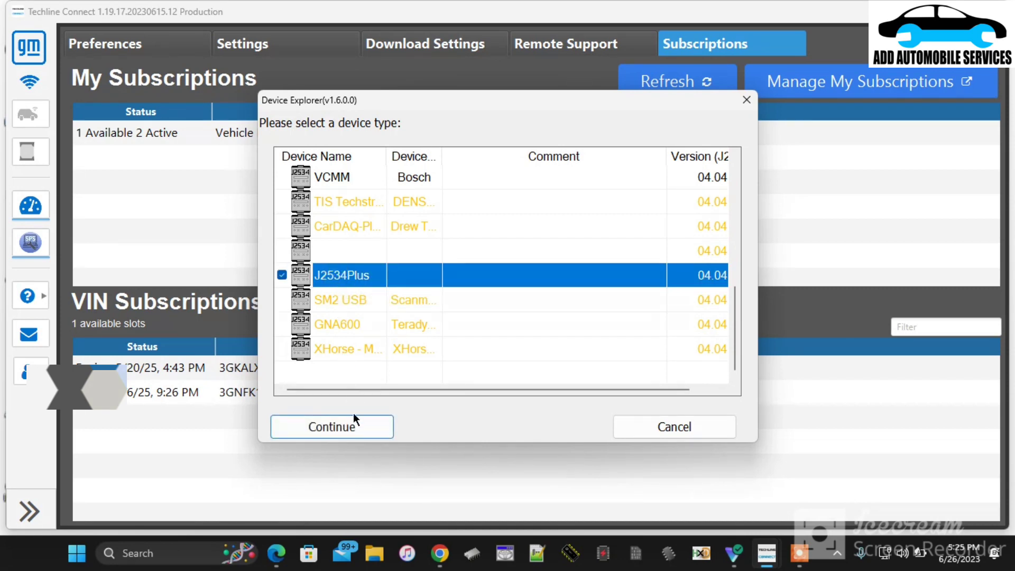
left_click(358, 426)
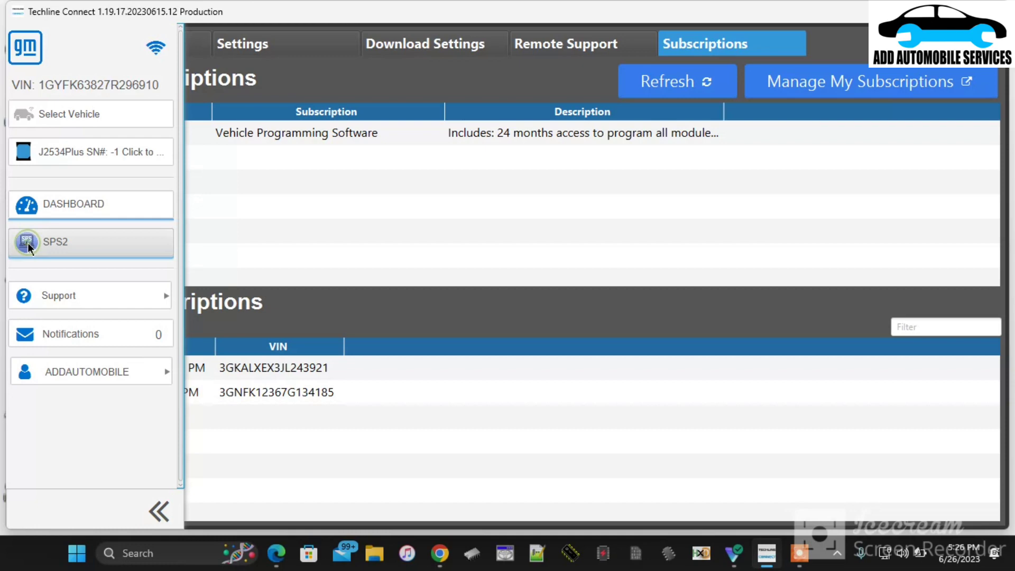
Start SPS2 programming of the DDS Driver Door Switch and agree to use a VIN slot
left_click(28, 243)
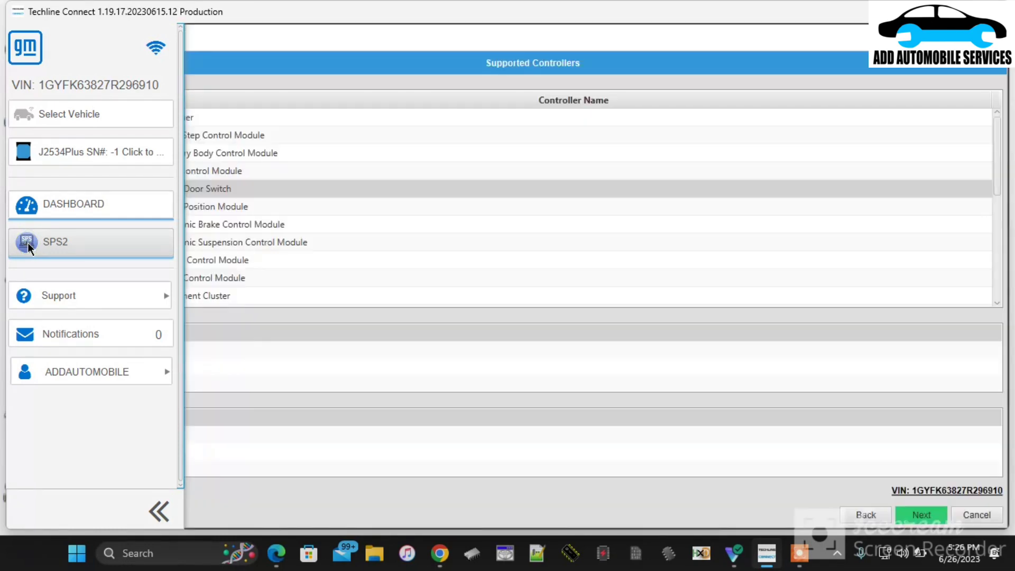
left_click(453, 191)
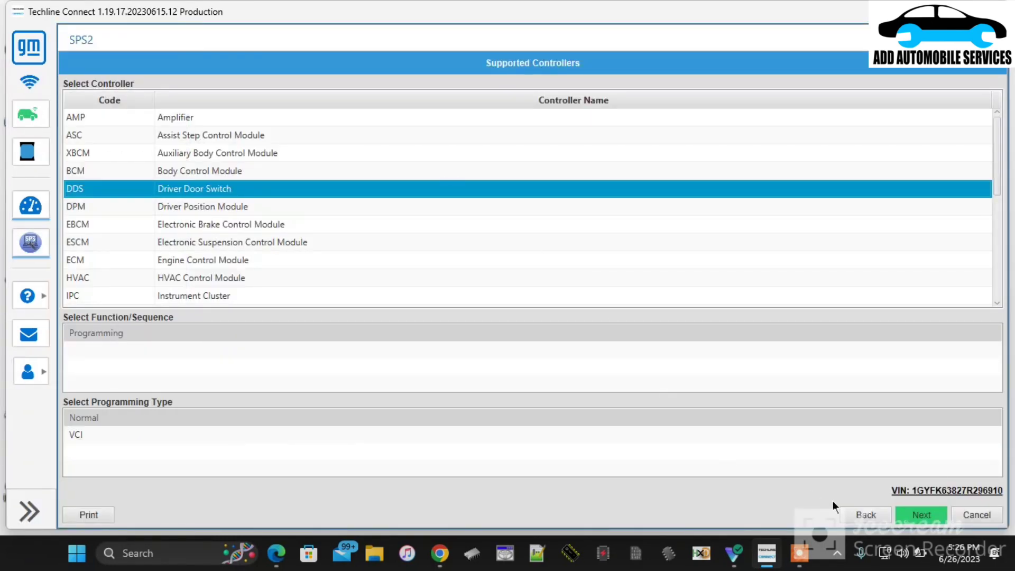
left_click(922, 515)
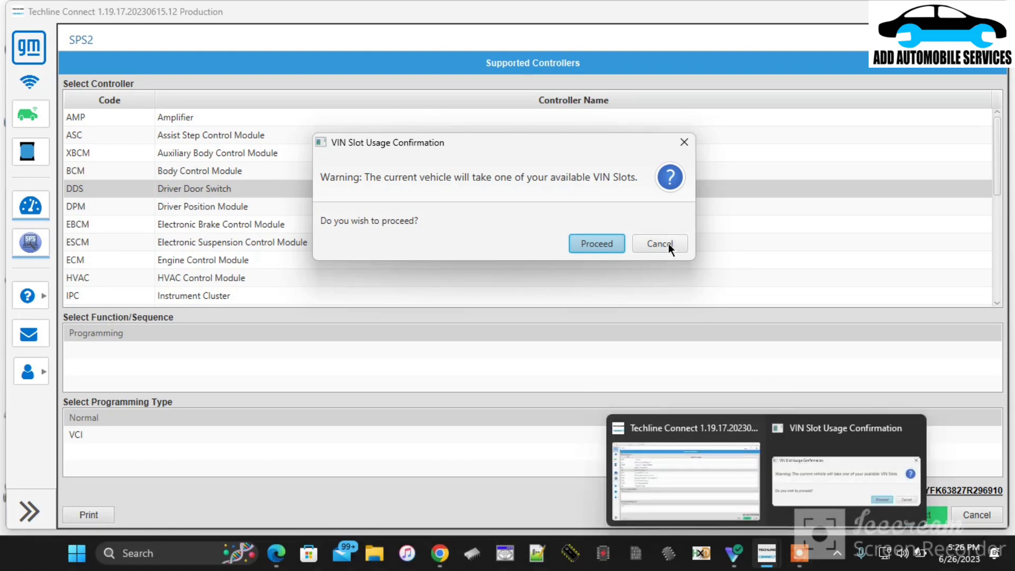
left_click(606, 240)
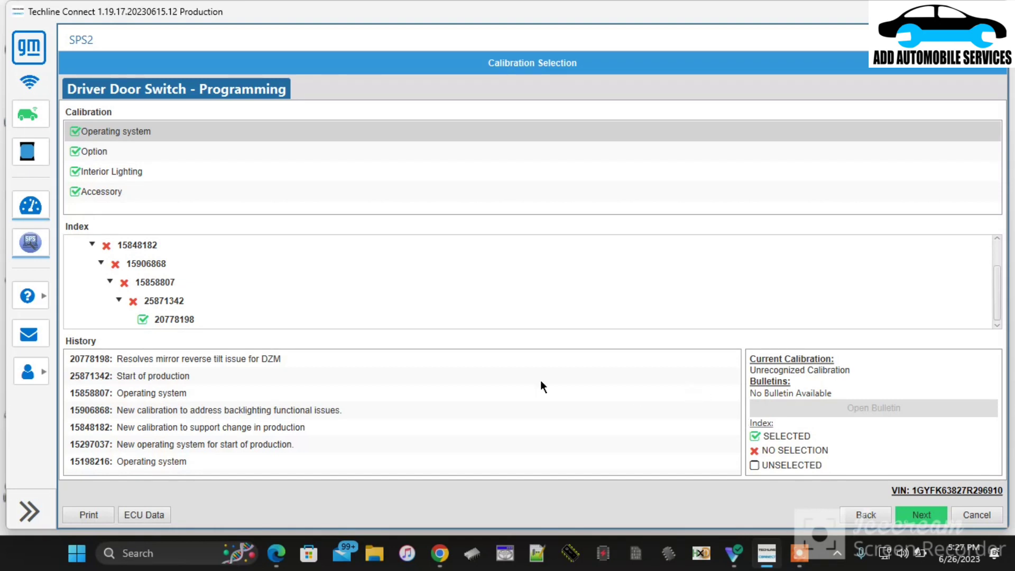
Advance through Calibration Selection, Summary and Pre-Programming Instructions
left_click(934, 514)
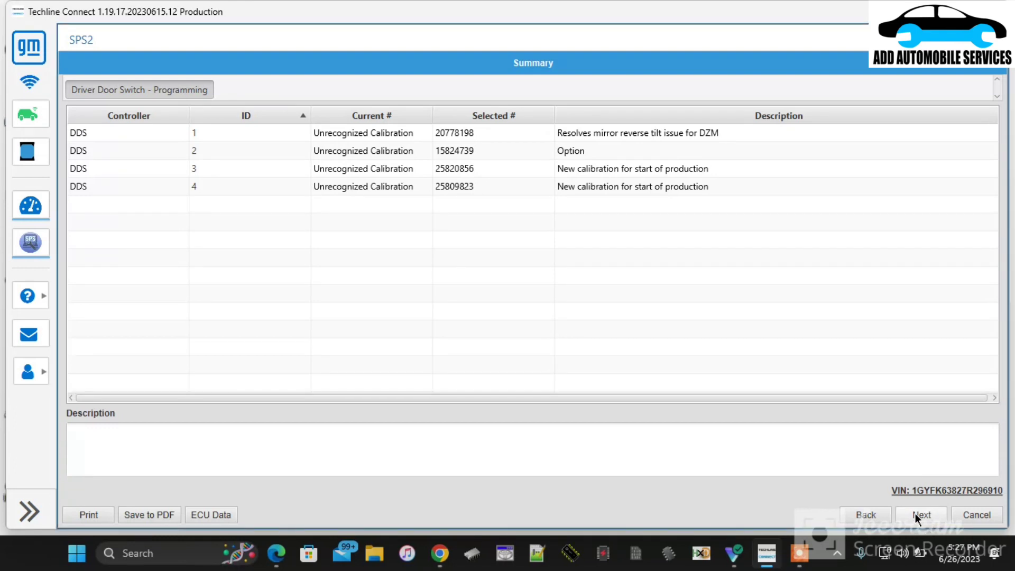
left_click(915, 513)
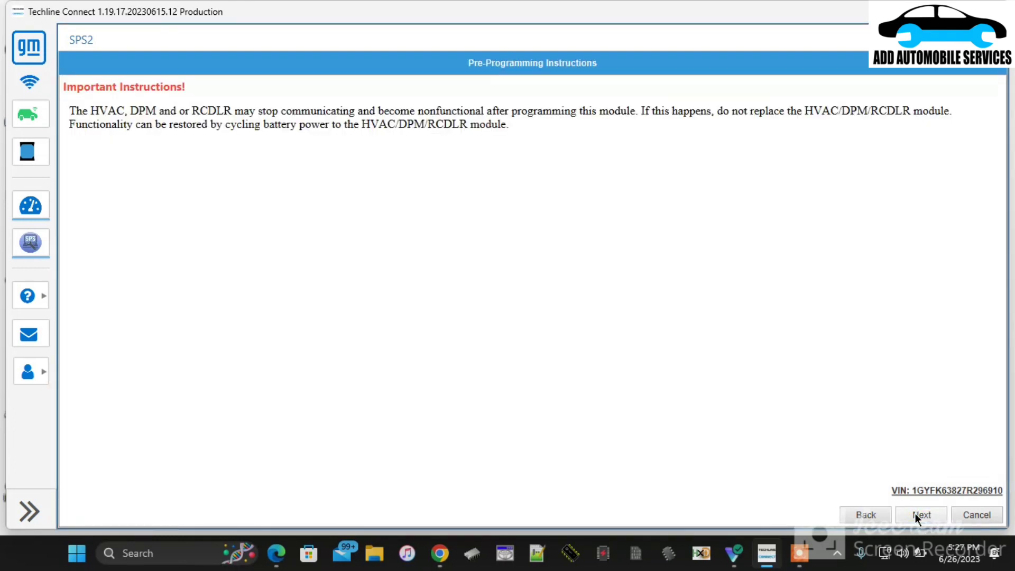
left_click(914, 513)
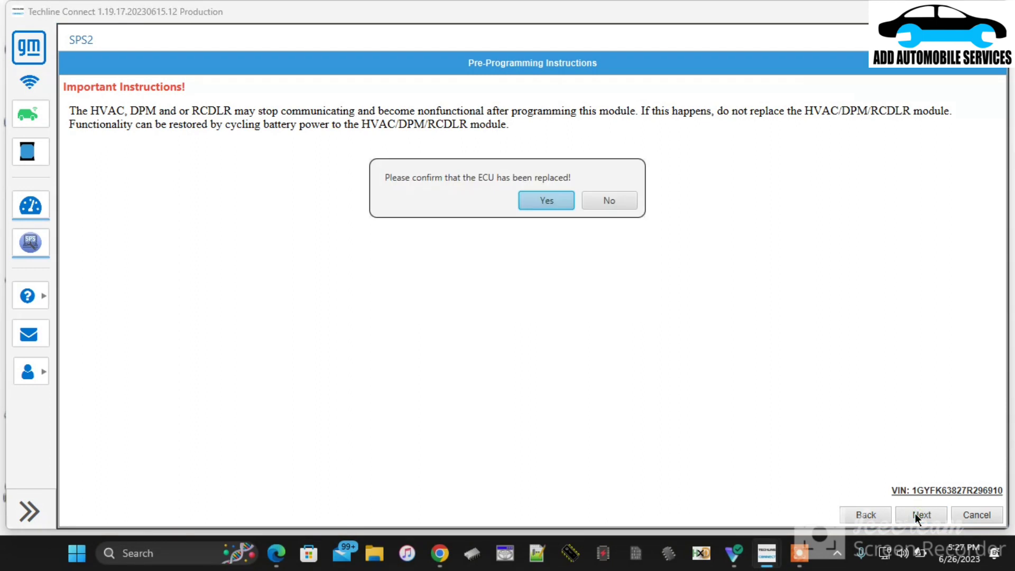
Confirm the Driver Door Switch ECU was replaced so programming begins
left_click(559, 200)
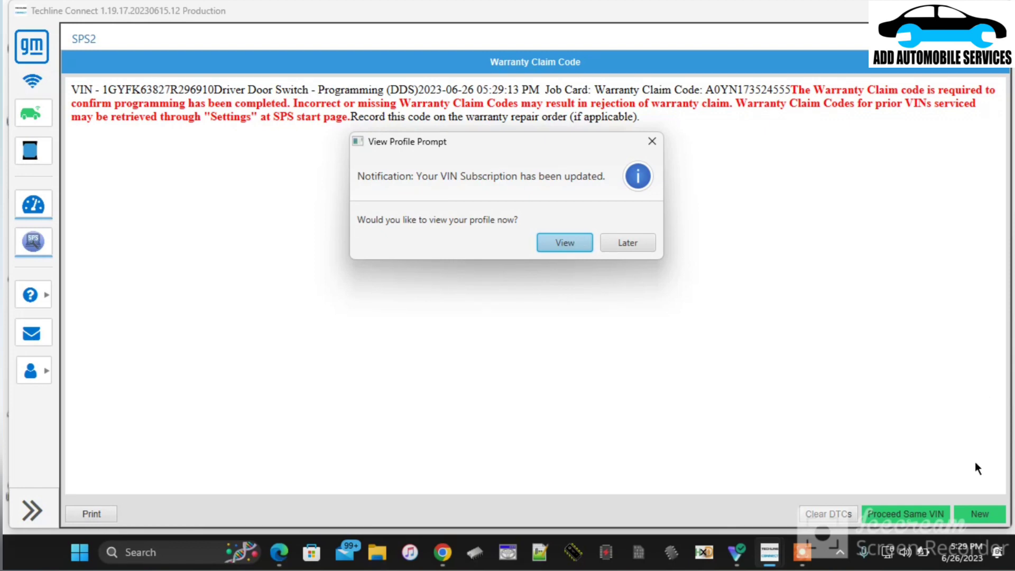
left_click(642, 237)
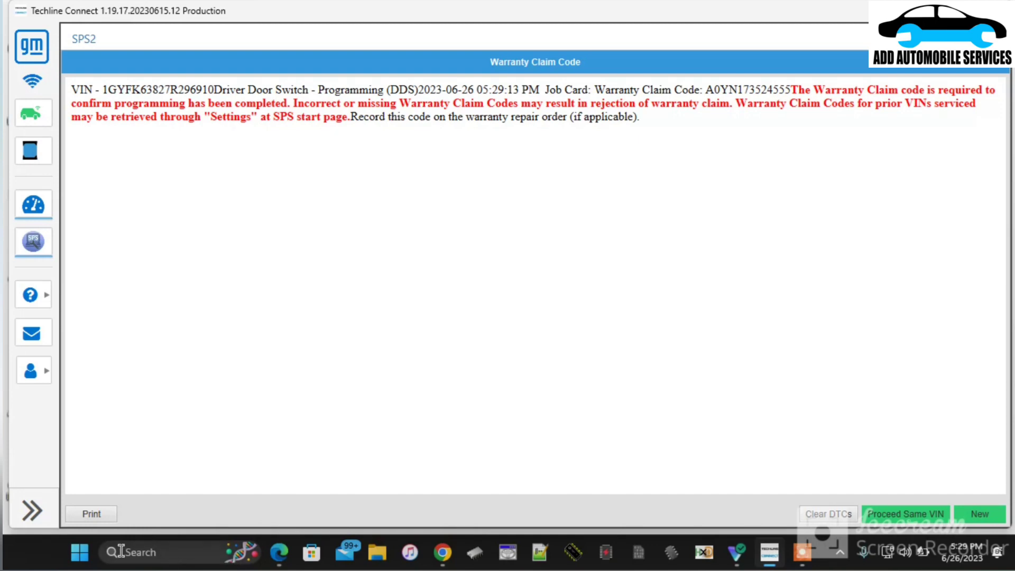
left_click(153, 551)
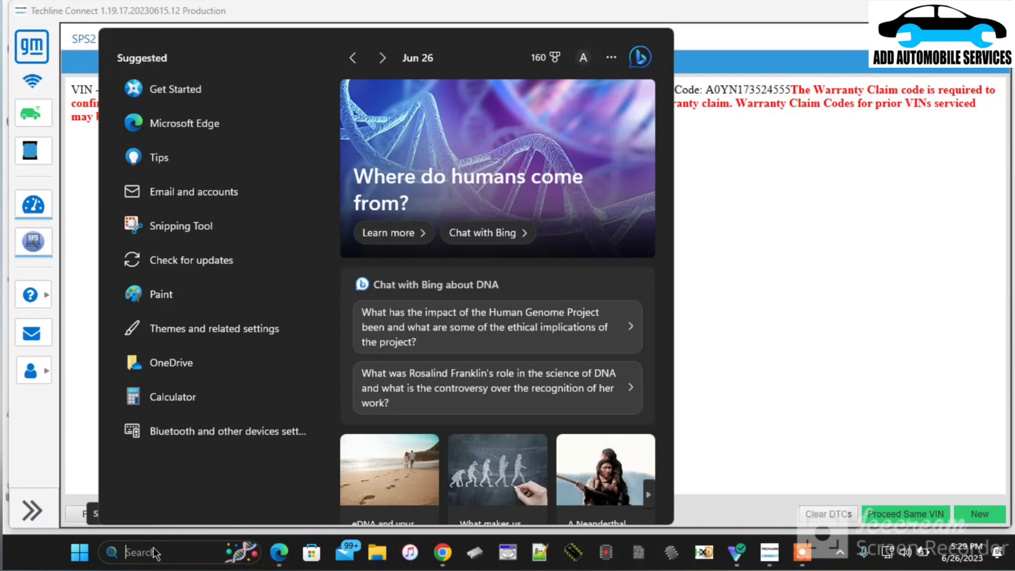
left_click(857, 251)
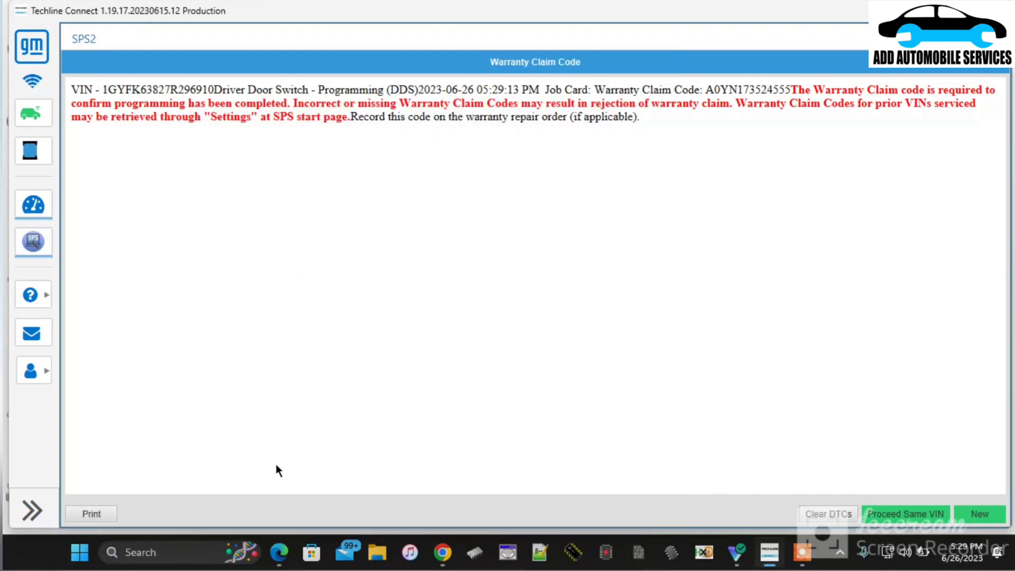
Print the warranty claim code page to Microsoft Print to PDF as MASTERYAW in Documents
left_click(94, 514)
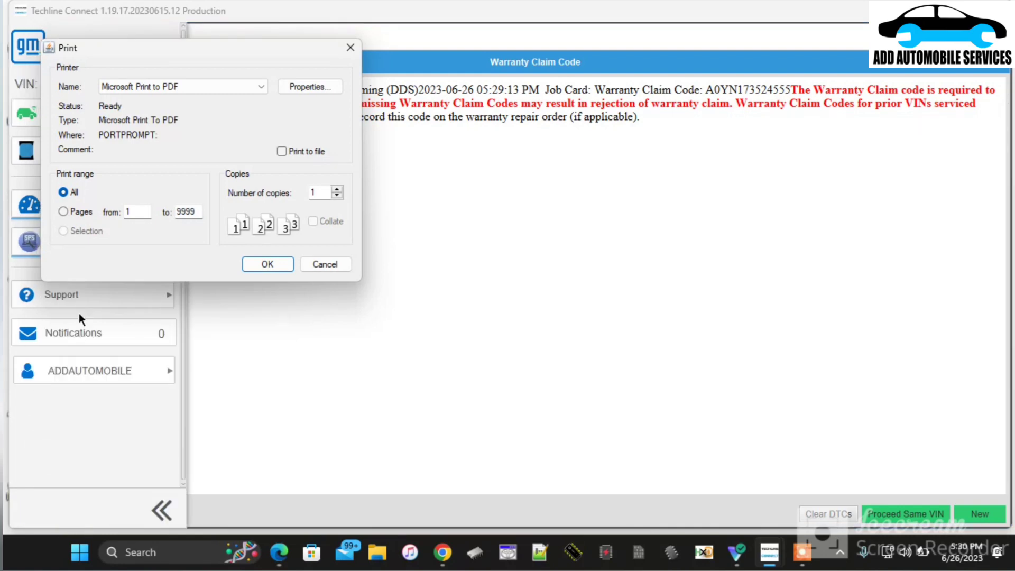
left_click(267, 264)
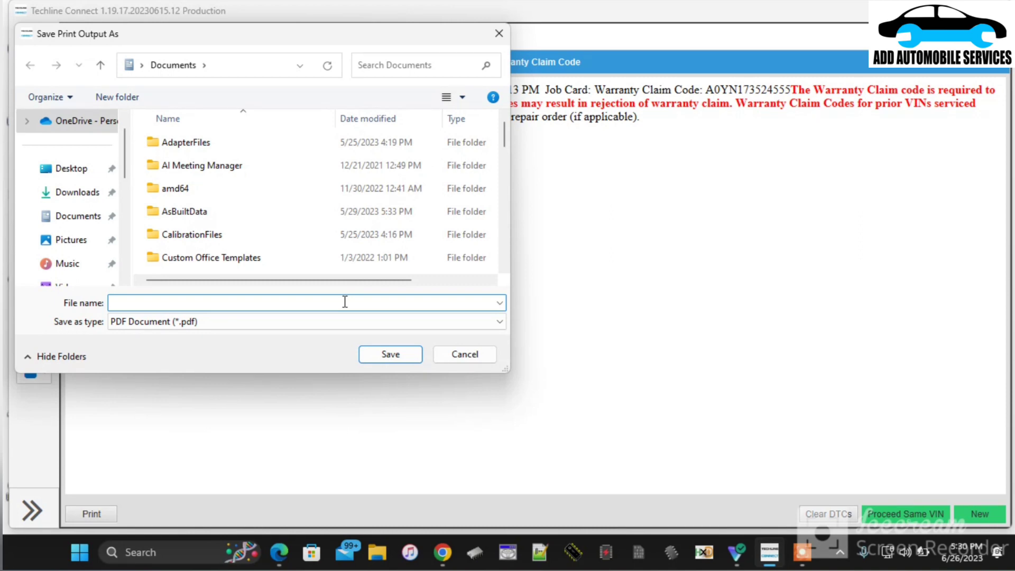
type("M")
type("ASTERY")
type("W")
key("BackSpace")
key("BackSpace")
type("A")
left_click(390, 354)
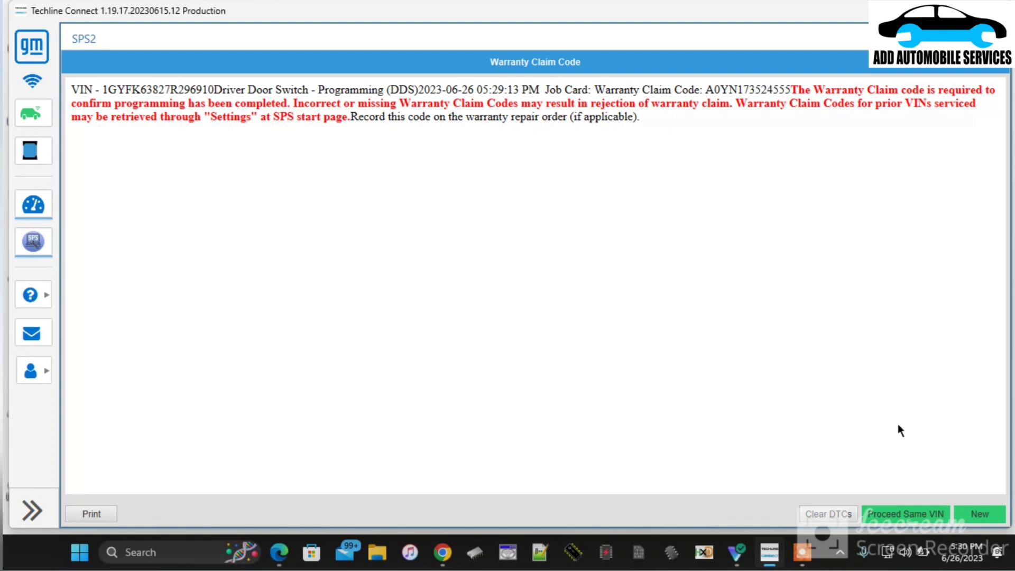
Clear the DTCs, acknowledge the confirmation, and proceed with the same VIN
left_click(829, 514)
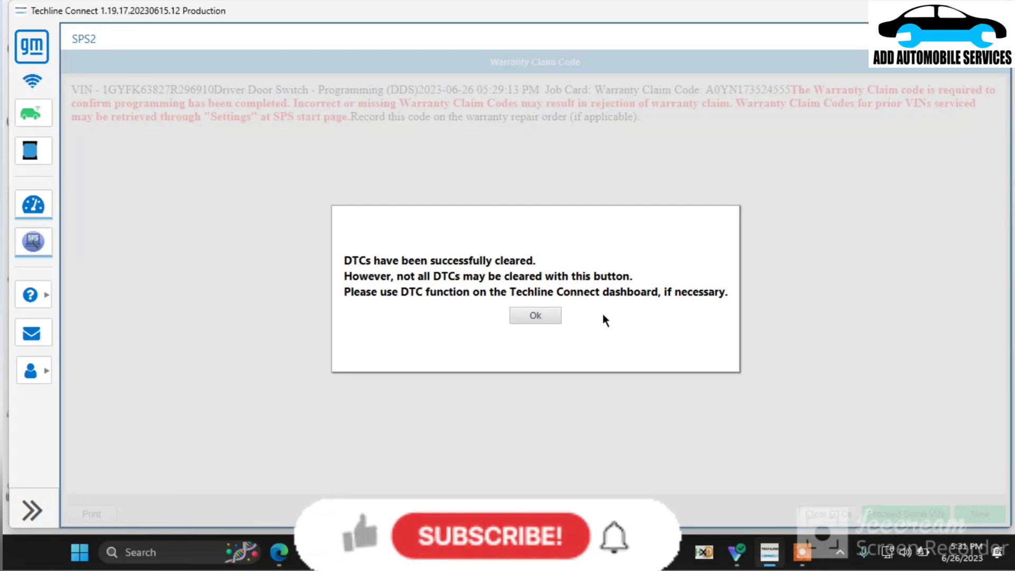
left_click(548, 315)
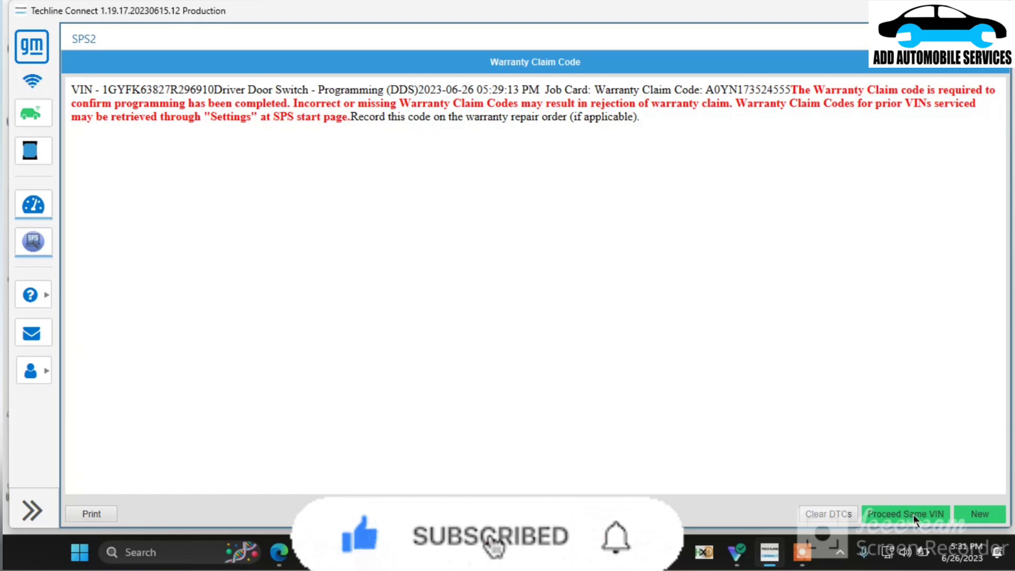
left_click(913, 515)
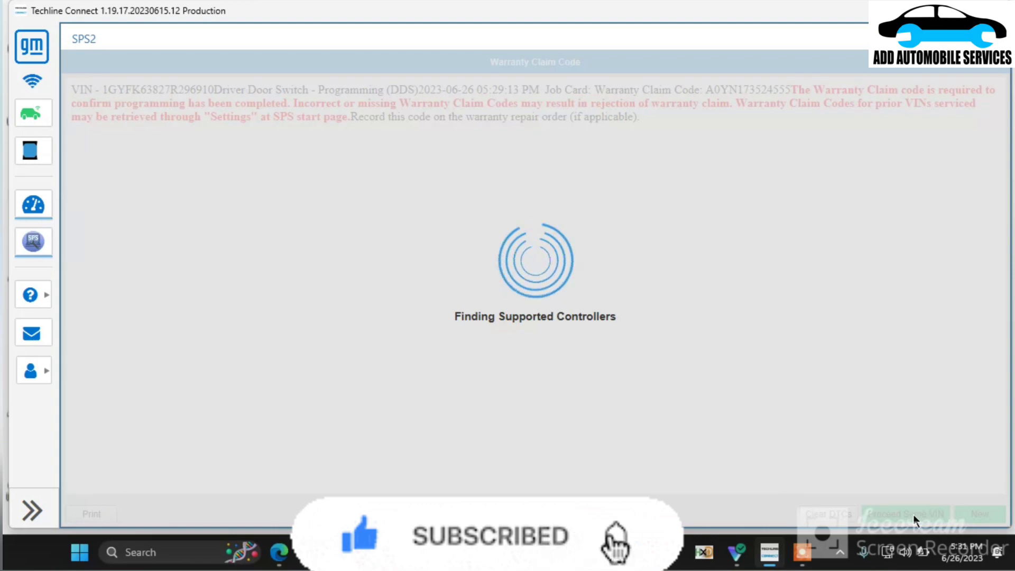